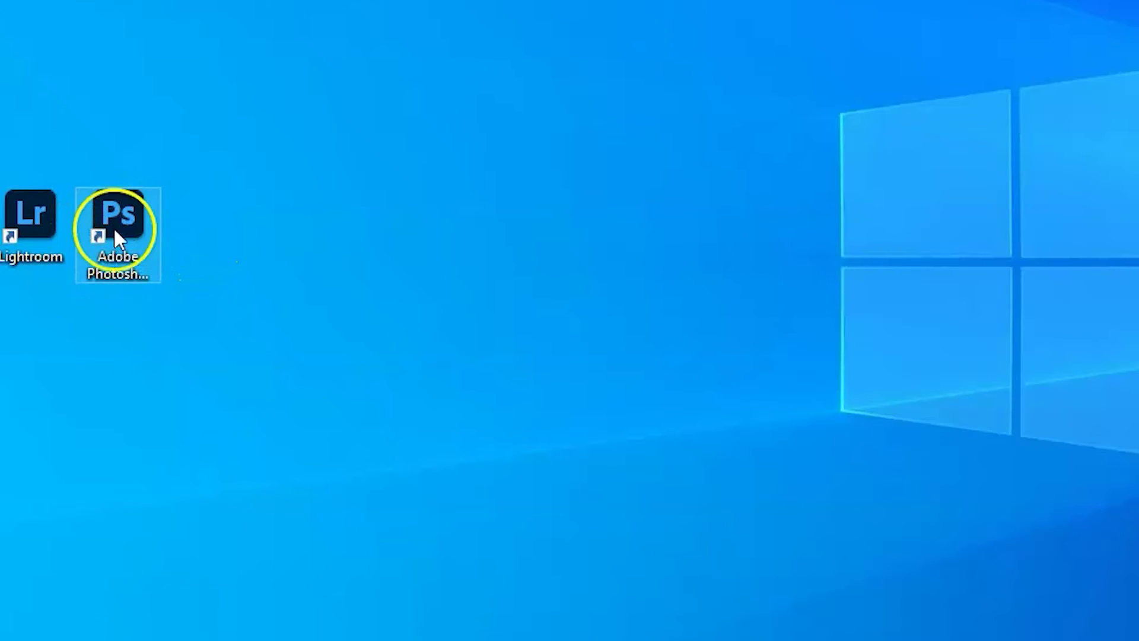
Launch Photoshop from its desktop shortcut with Run as administrator.
{"action": "right_click", "coordinate": [113, 209]}
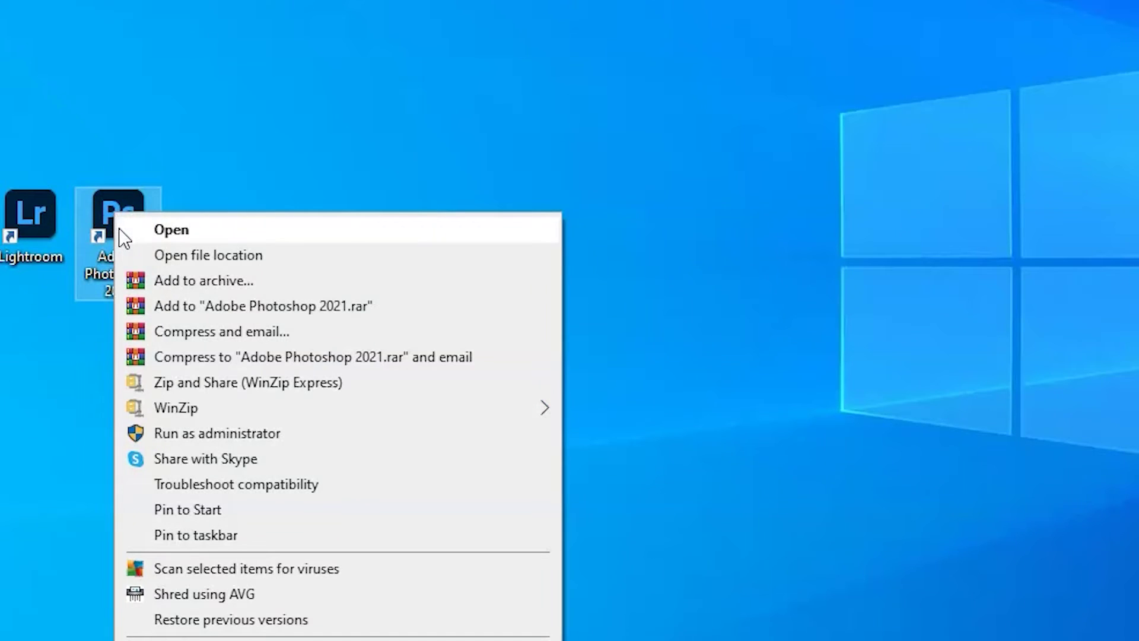
{"action": "left_click", "coordinate": [238, 433]}
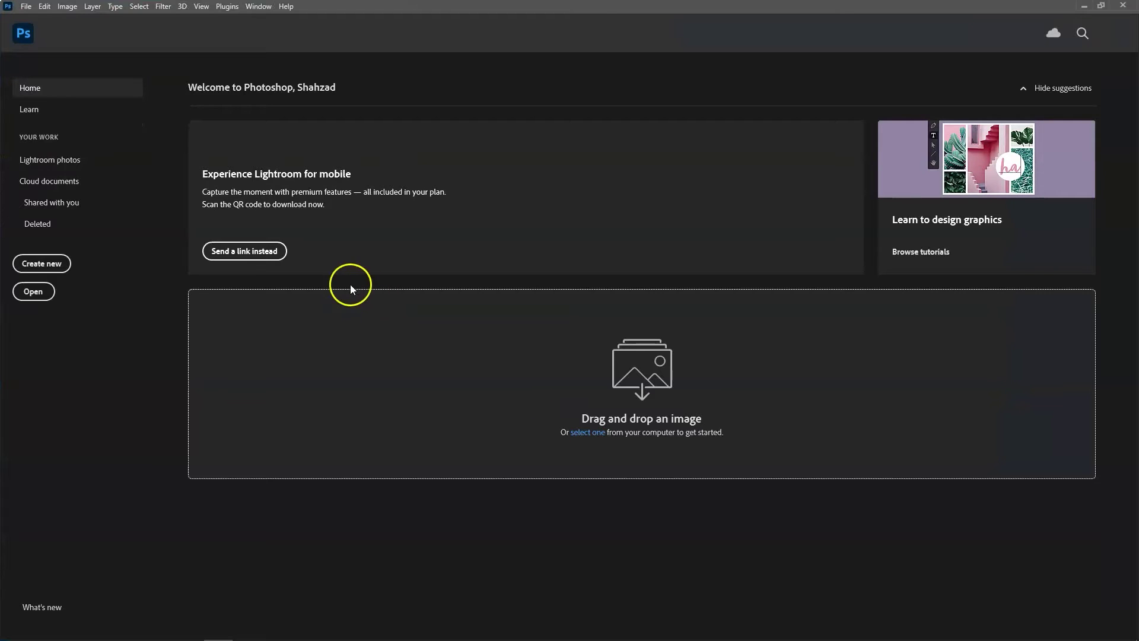
Run the installer script from Downloads > matrix-cloner plugin > Matrix Cloner - Photoshop Plugin via File > Scripts > Browse.
{"action": "left_click", "coordinate": [25, 6]}
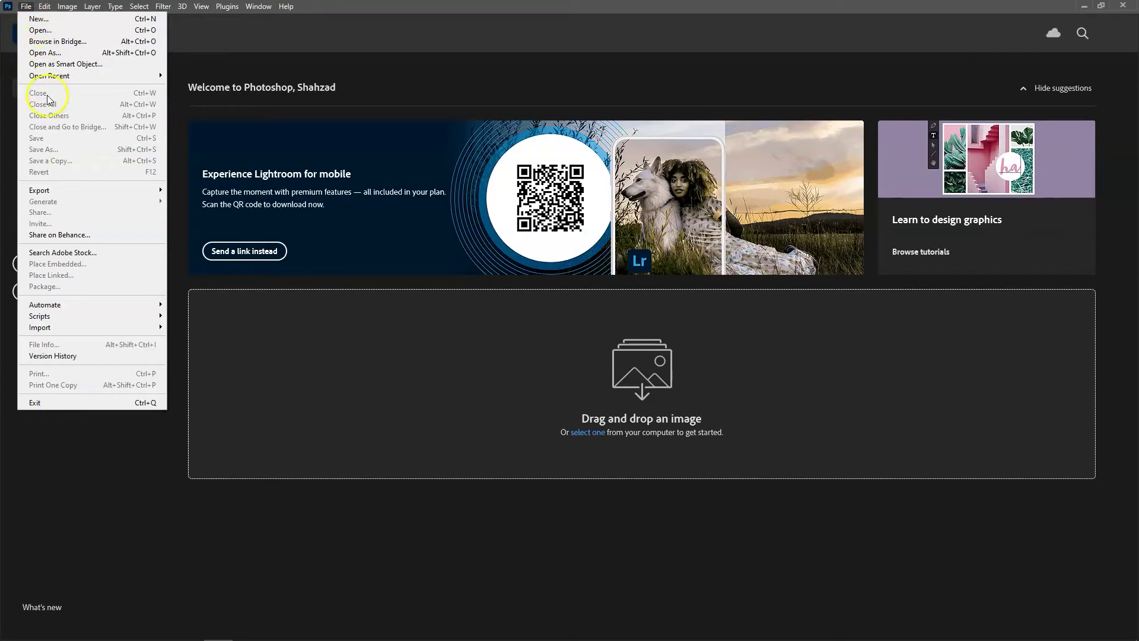
{"action": "mouse_move", "coordinate": [89, 320]}
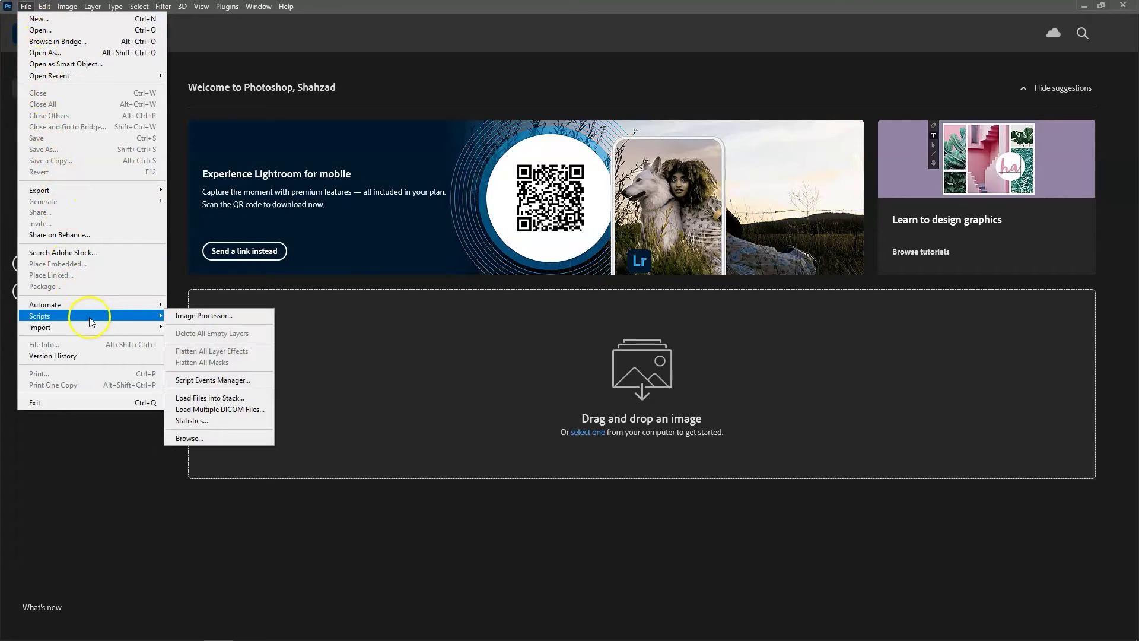
{"action": "left_click", "coordinate": [213, 437]}
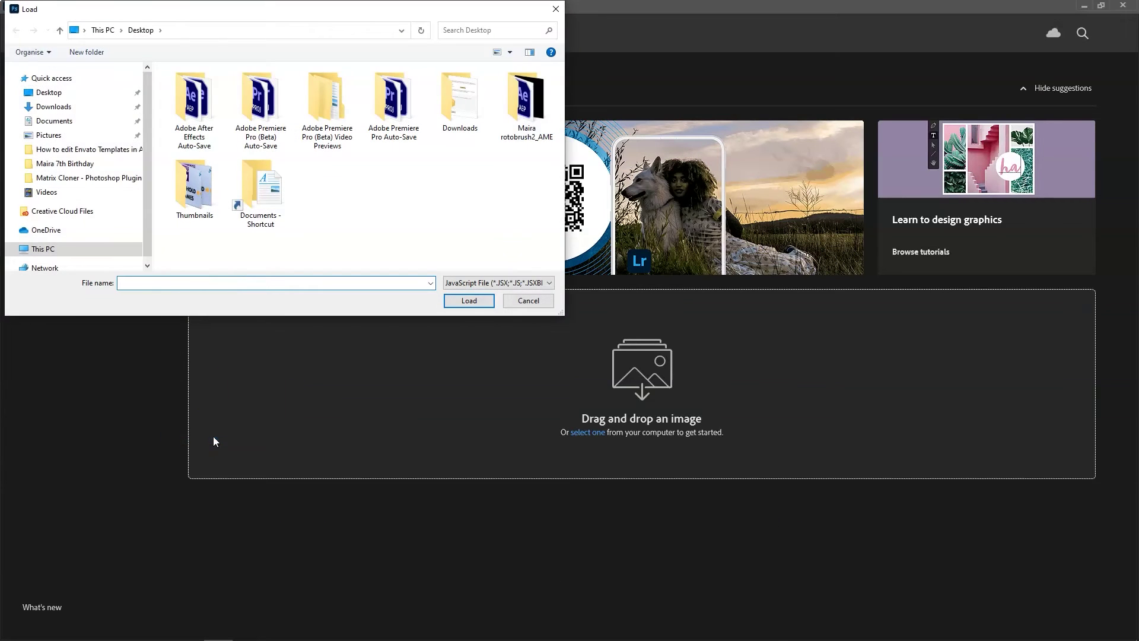
{"action": "left_click", "coordinate": [76, 108]}
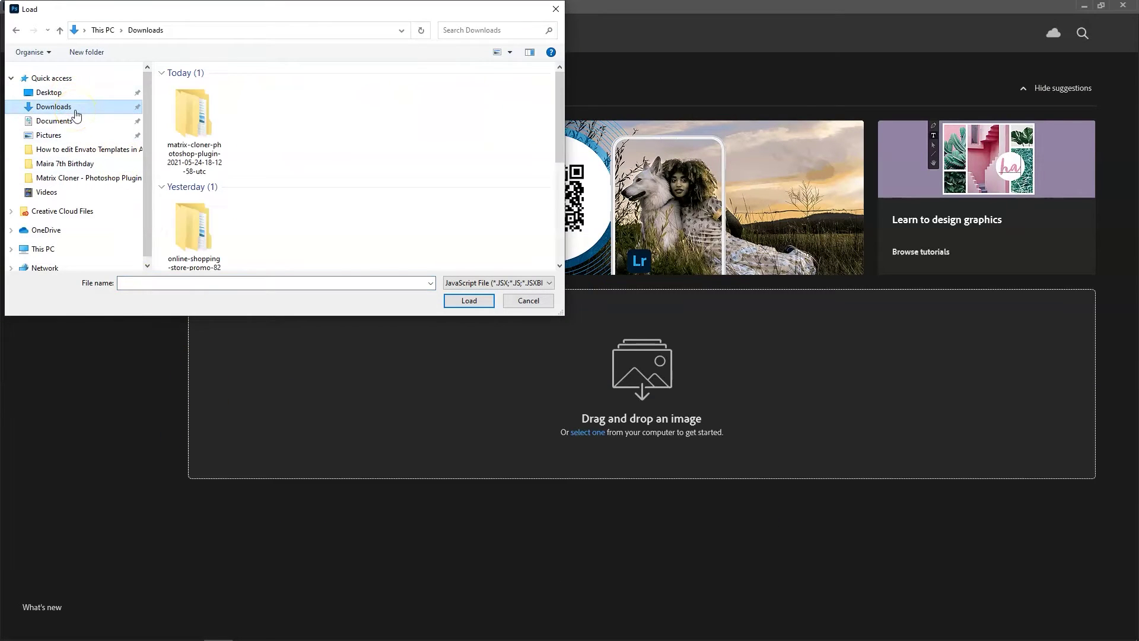
{"action": "double_click", "coordinate": [184, 117]}
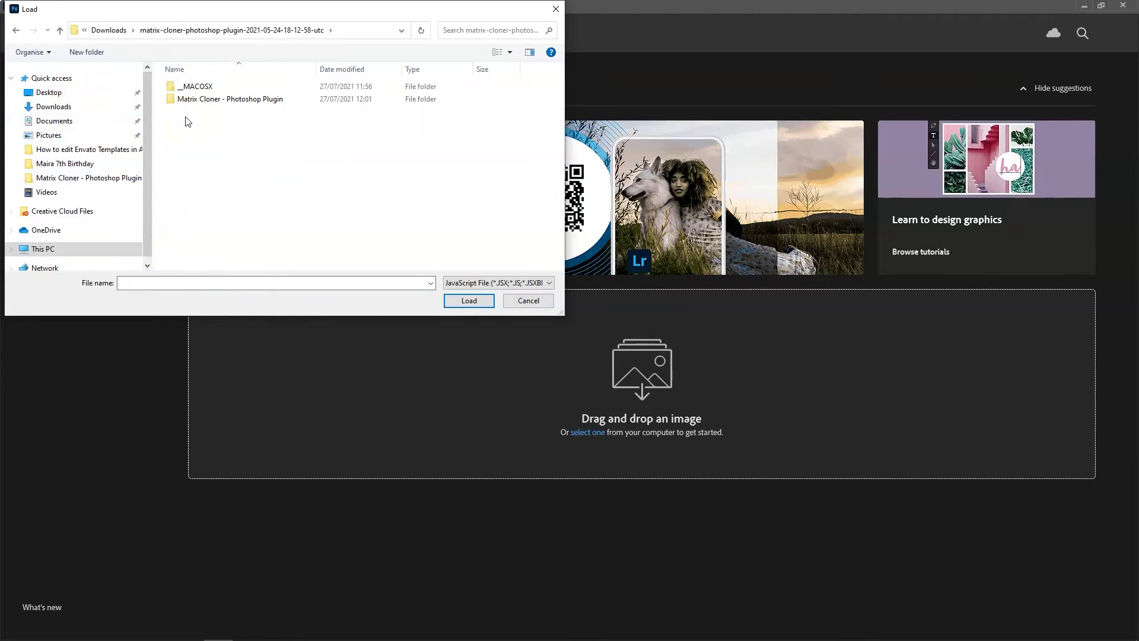
{"action": "double_click", "coordinate": [178, 98]}
{"action": "double_click", "coordinate": [183, 100]}
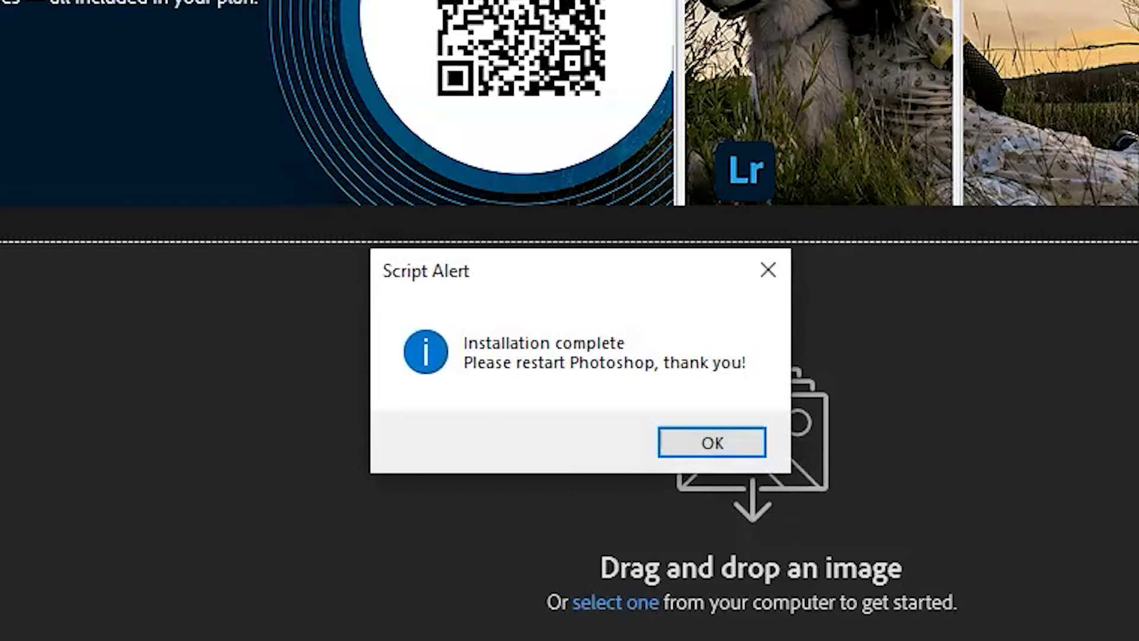
Dismiss the install alert, restart Photoshop, and open the young-man-wearing-winter-clothes photo from Downloads.
{"action": "key", "text": "Return"}
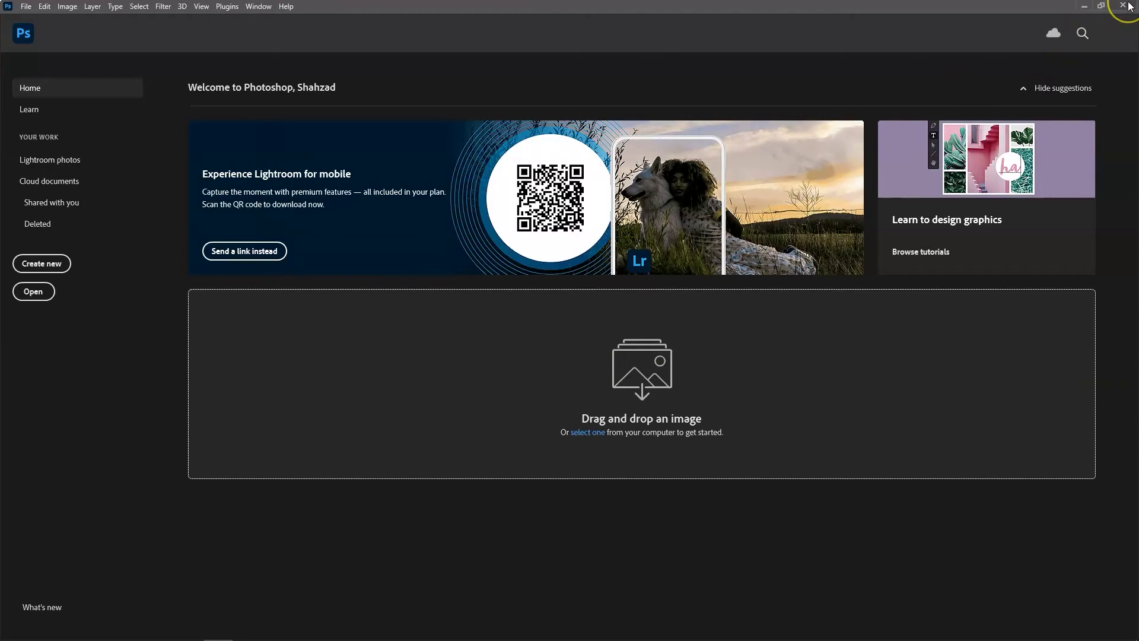
{"action": "left_click", "coordinate": [1129, 5]}
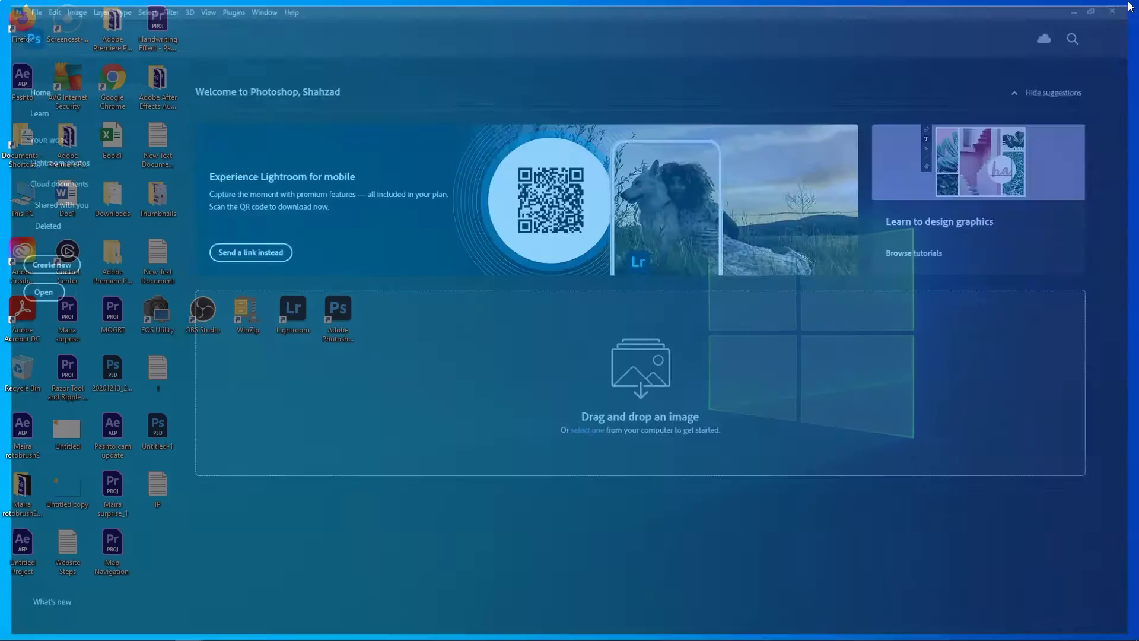
{"action": "double_click", "coordinate": [338, 310]}
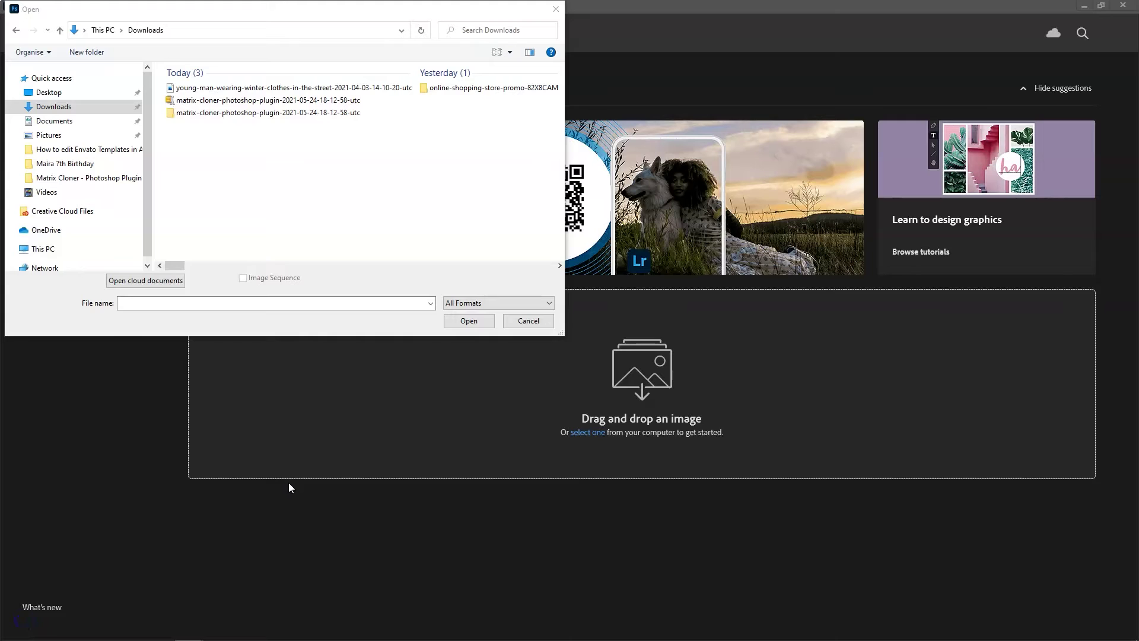
{"action": "double_click", "coordinate": [271, 88]}
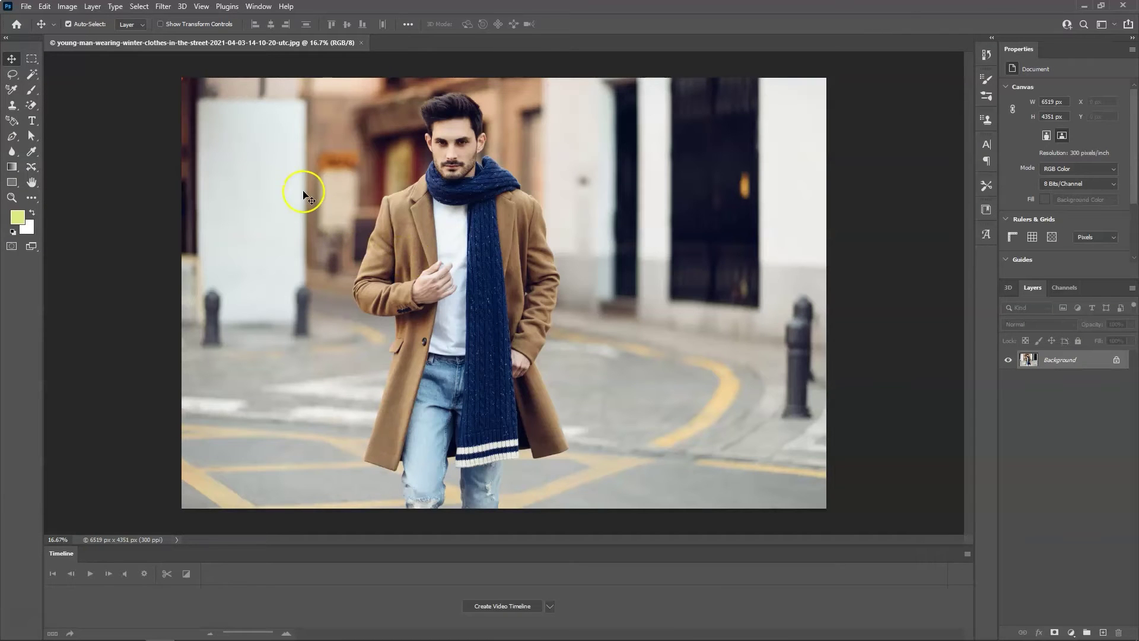
Show the Matrix Cloner Plugin panel from Window > Extensions (legacy).
{"action": "left_click", "coordinate": [260, 7]}
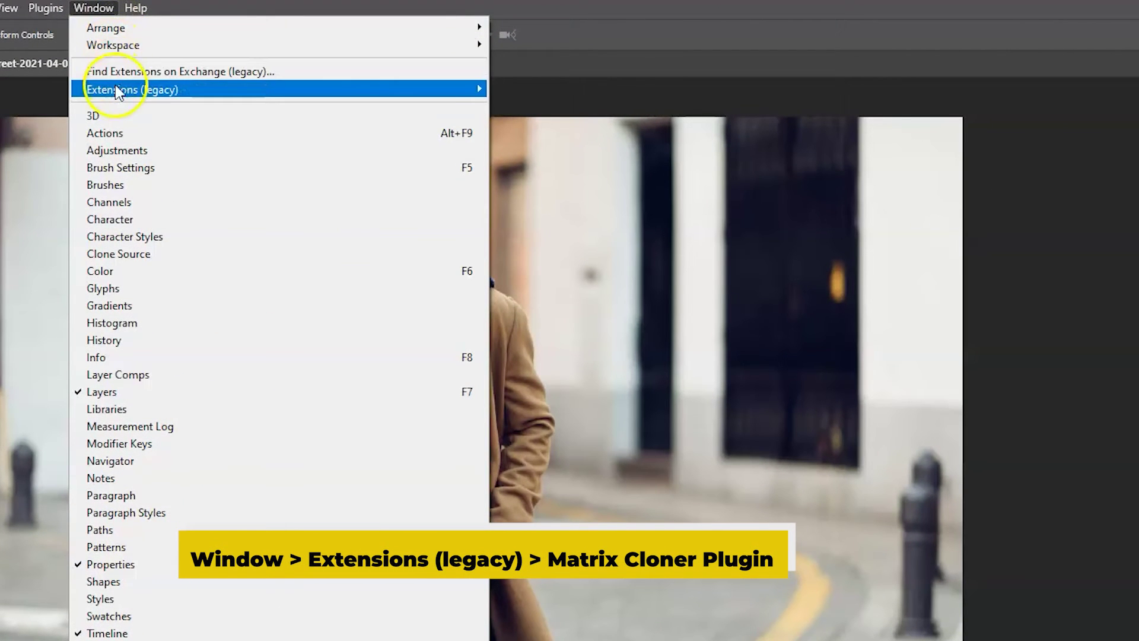
{"action": "mouse_move", "coordinate": [115, 87]}
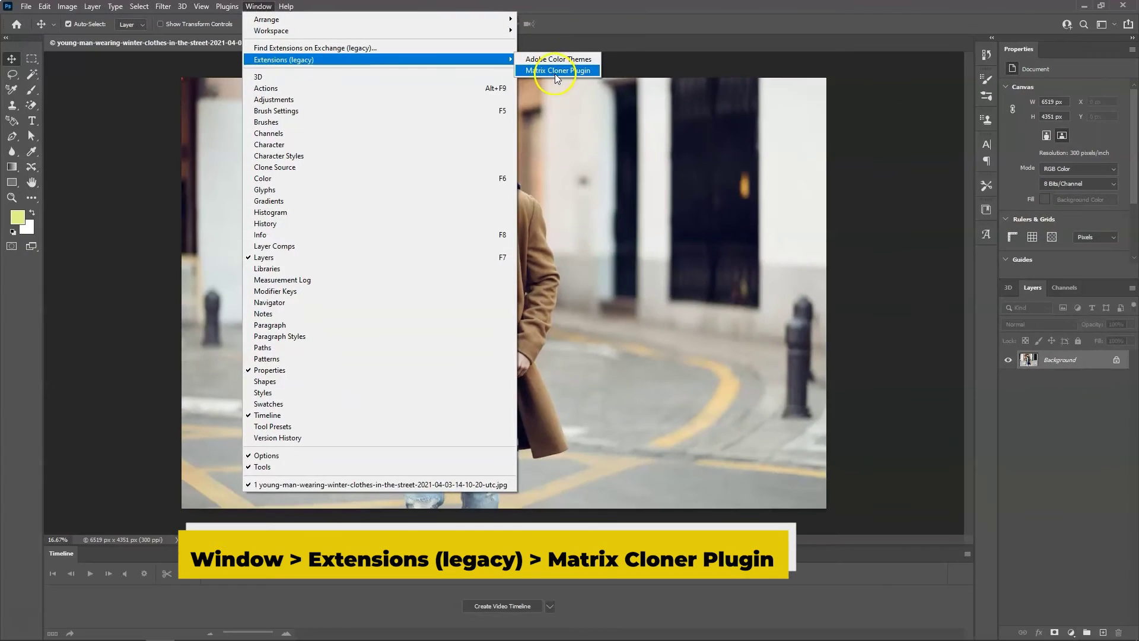
{"action": "left_click", "coordinate": [544, 107]}
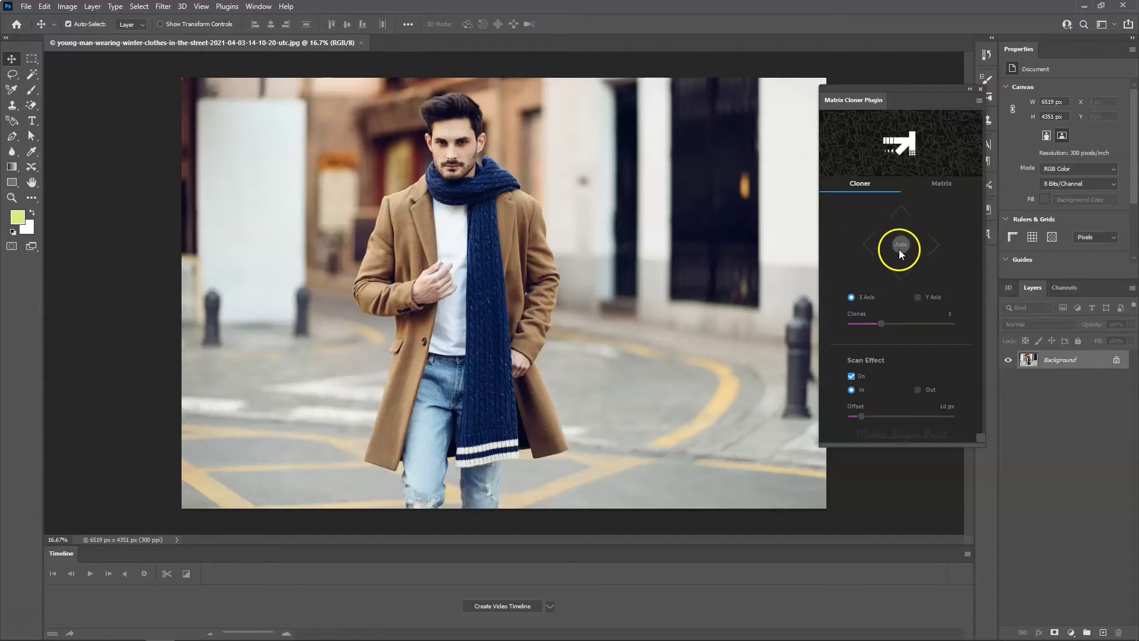
Run the plugin's setup, set X Axis with 4 clones, and marquee the coat shoulder to clone.
{"action": "left_click", "coordinate": [902, 246]}
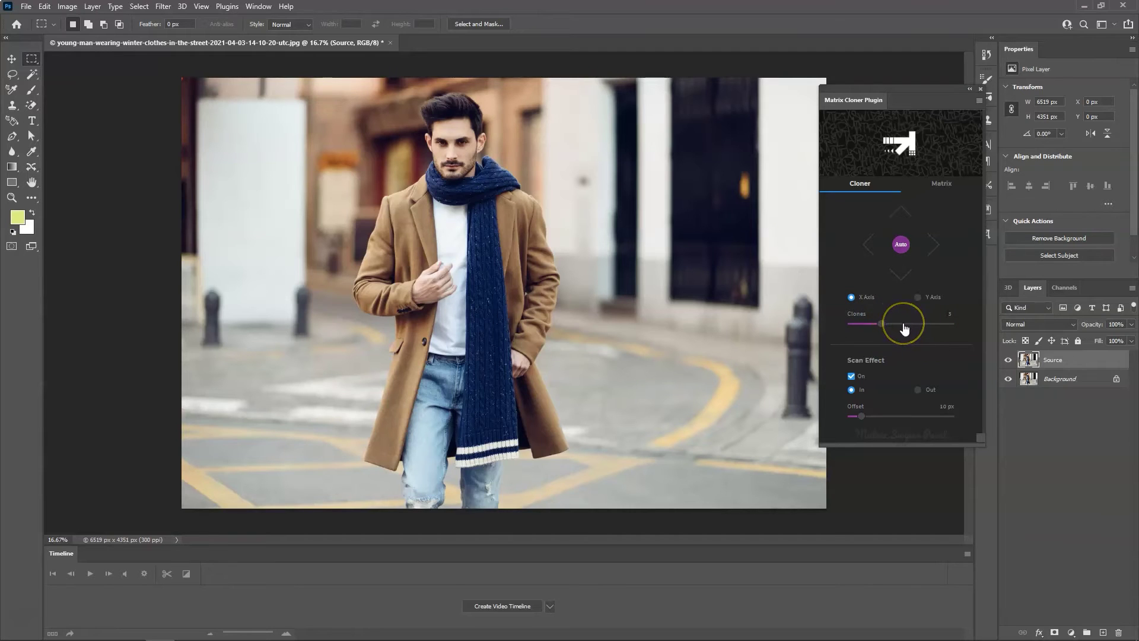
{"action": "left_click_drag", "start_coordinate": [884, 329], "coordinate": [891, 329]}
{"action": "left_click_drag", "start_coordinate": [369, 194], "coordinate": [410, 257]}
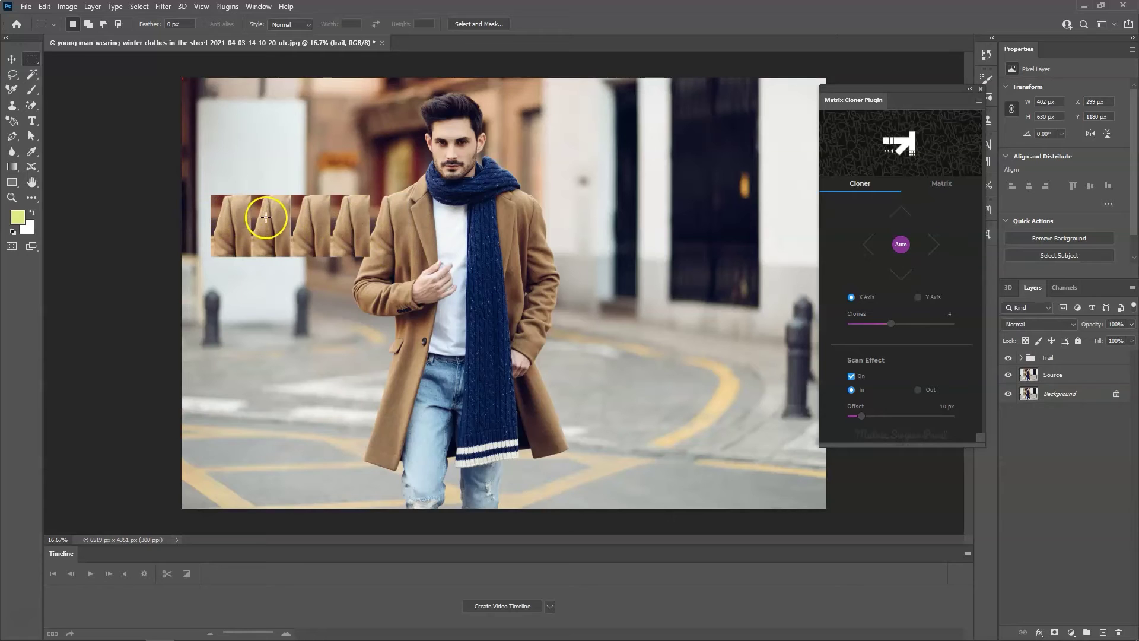
Switch to Y Axis, 2 clones and Out scan, then marquee the coat sleeve into a trail.
{"action": "left_click", "coordinate": [918, 297]}
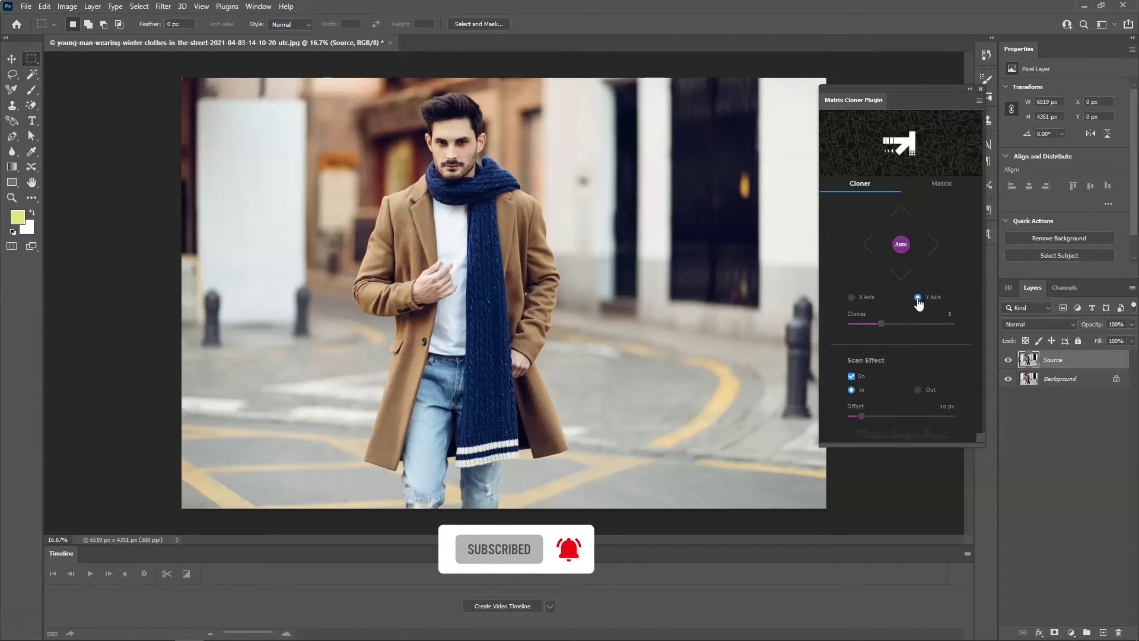
{"action": "left_click", "coordinate": [882, 324]}
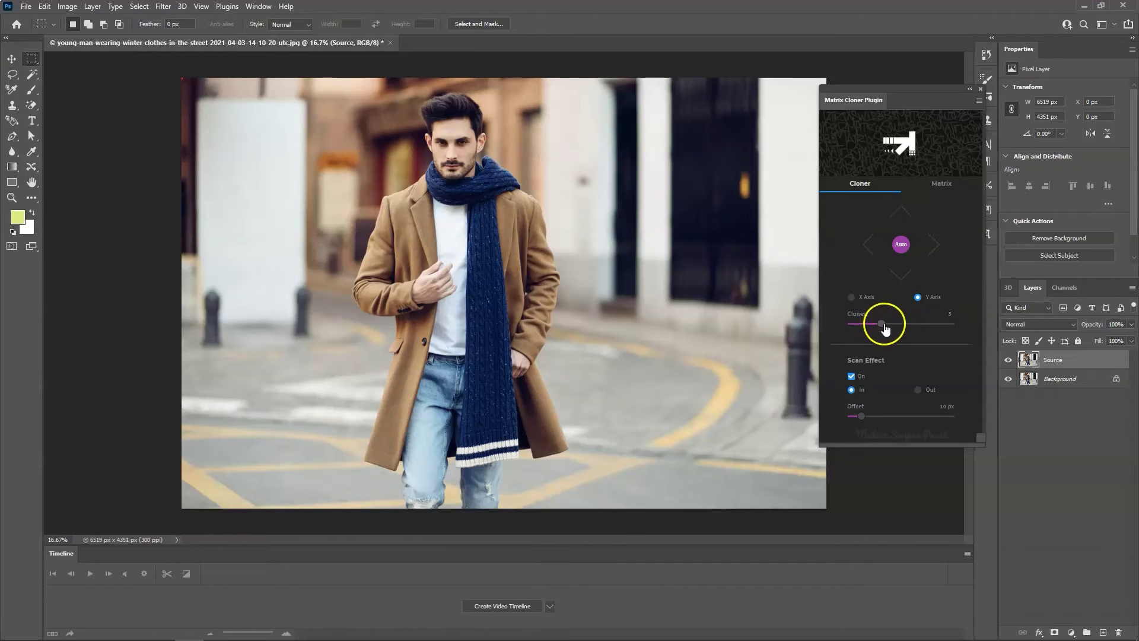
{"action": "left_click_drag", "start_coordinate": [881, 326], "coordinate": [877, 327]}
{"action": "left_click", "coordinate": [877, 358]}
{"action": "left_click", "coordinate": [919, 391]}
{"action": "left_click_drag", "start_coordinate": [366, 193], "coordinate": [395, 240]}
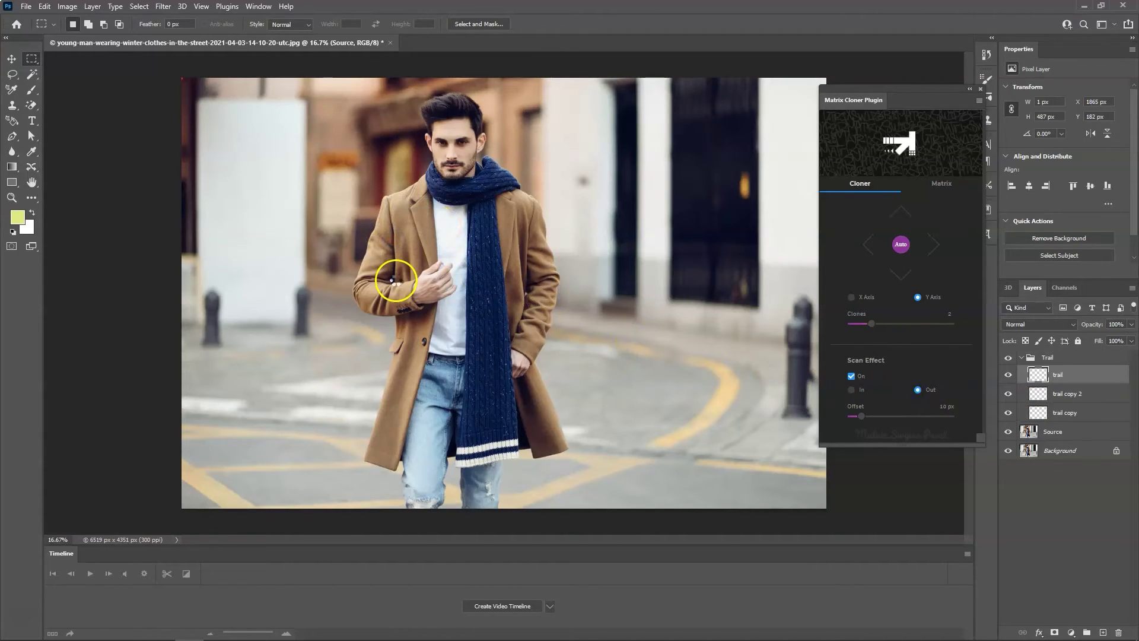
{"action": "left_click", "coordinate": [400, 151]}
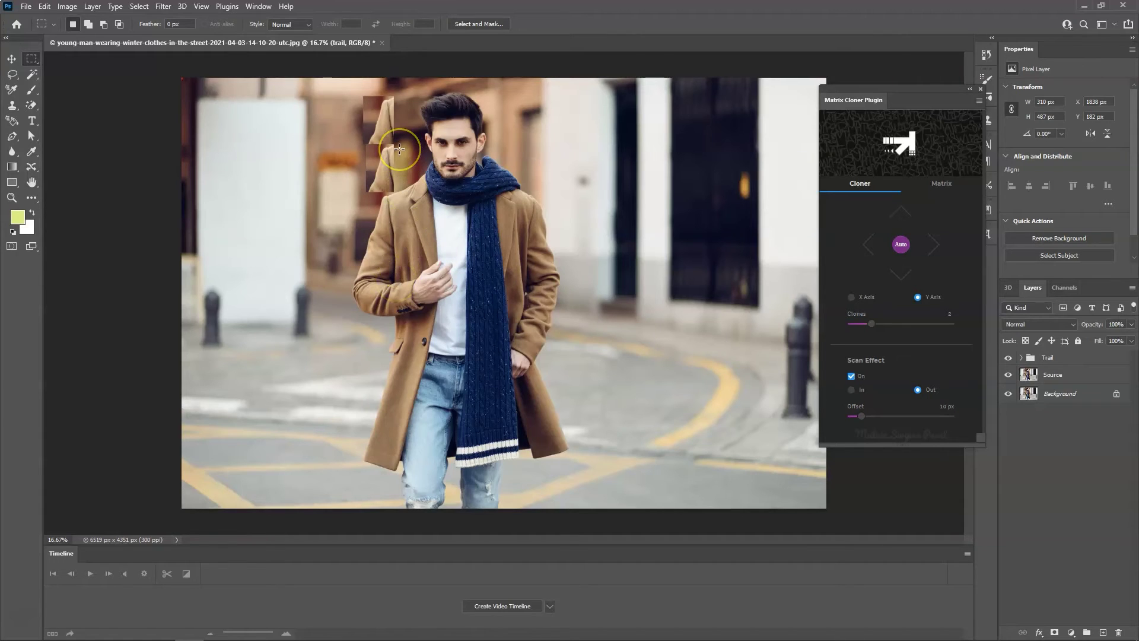
Render the vertical trail, create a Matrix grid from the coat shoulder, and move it onto the scarf.
{"action": "left_click", "coordinate": [924, 227]}
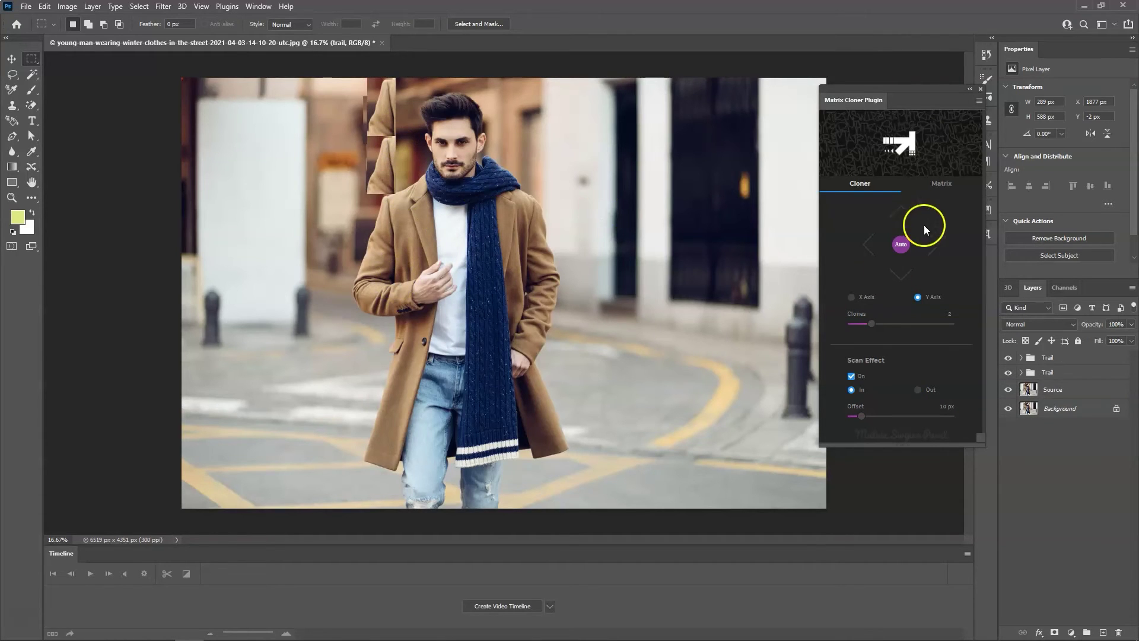
{"action": "left_click", "coordinate": [946, 182]}
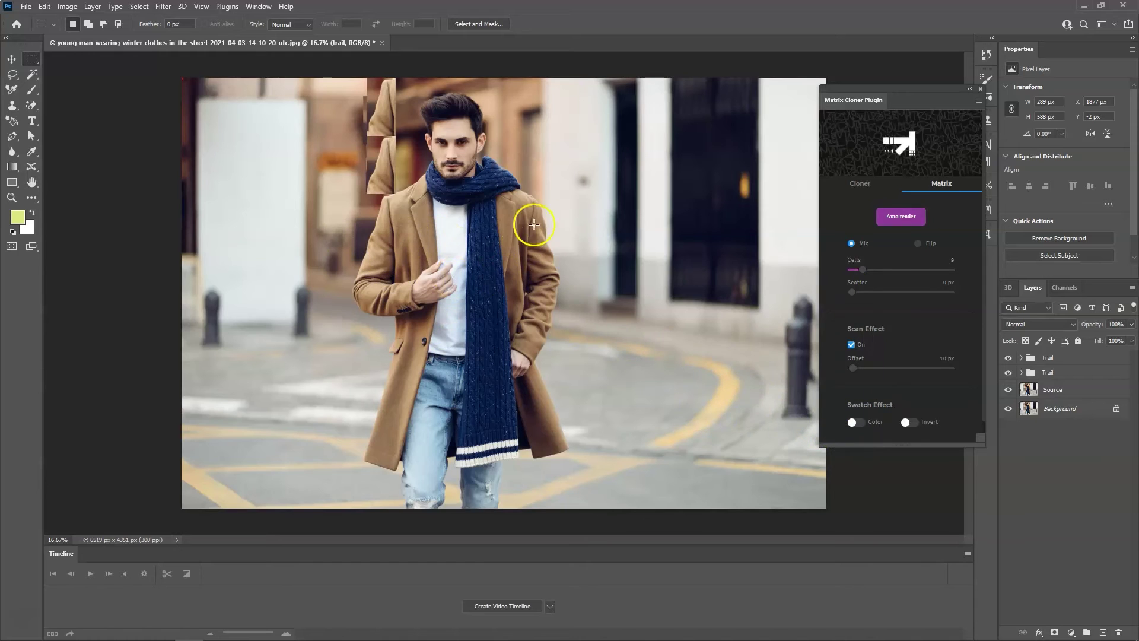
{"action": "left_click_drag", "start_coordinate": [547, 198], "coordinate": [512, 224]}
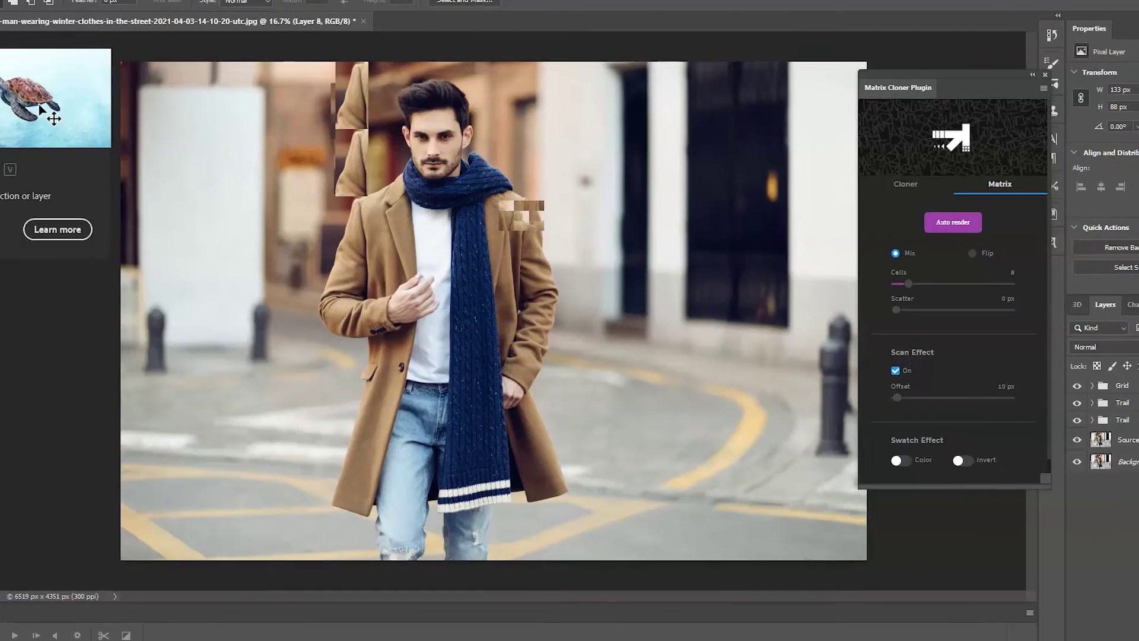
{"action": "left_click", "coordinate": [10, 58]}
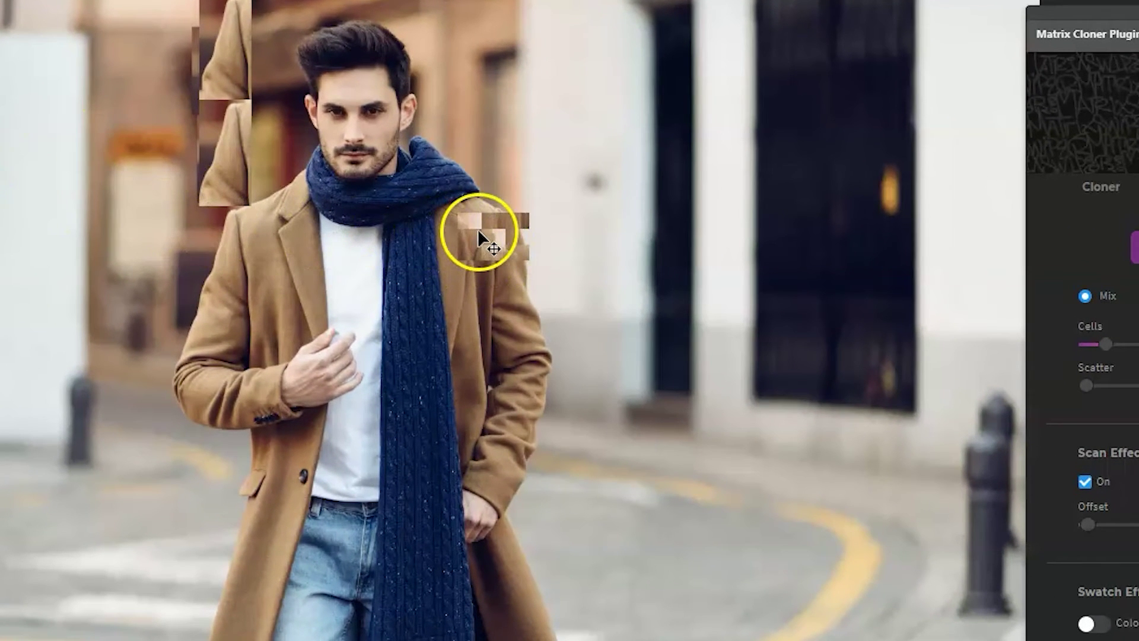
{"action": "mouse_move", "coordinate": [480, 237]}
{"action": "left_mouse_down"}
{"action": "mouse_move", "coordinate": [460, 233]}
{"action": "mouse_move", "coordinate": [483, 198]}
{"action": "mouse_move", "coordinate": [501, 193]}
{"action": "mouse_move", "coordinate": [472, 202]}
{"action": "mouse_move", "coordinate": [498, 232]}
{"action": "mouse_move", "coordinate": [491, 190]}
{"action": "mouse_move", "coordinate": [473, 173]}
{"action": "mouse_move", "coordinate": [472, 189]}
{"action": "mouse_move", "coordinate": [466, 159]}
{"action": "left_mouse_up"}
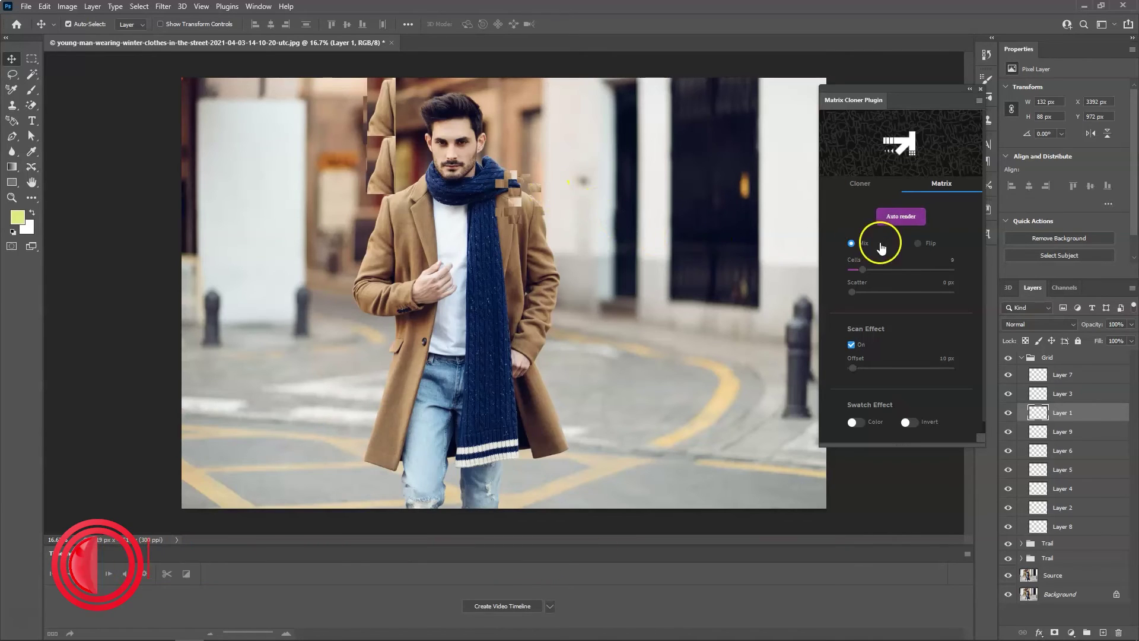
Turn on Flip cells and marquee areas down the scarf's right edge with Scatter at 5 px.
{"action": "left_click", "coordinate": [918, 243]}
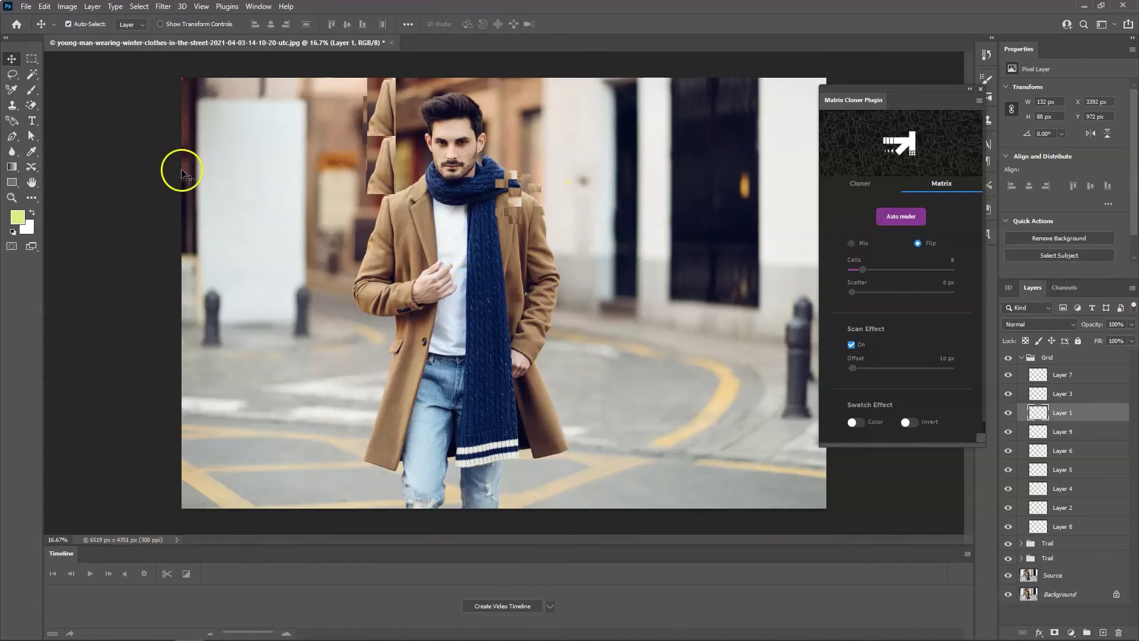
{"action": "left_click", "coordinate": [32, 59]}
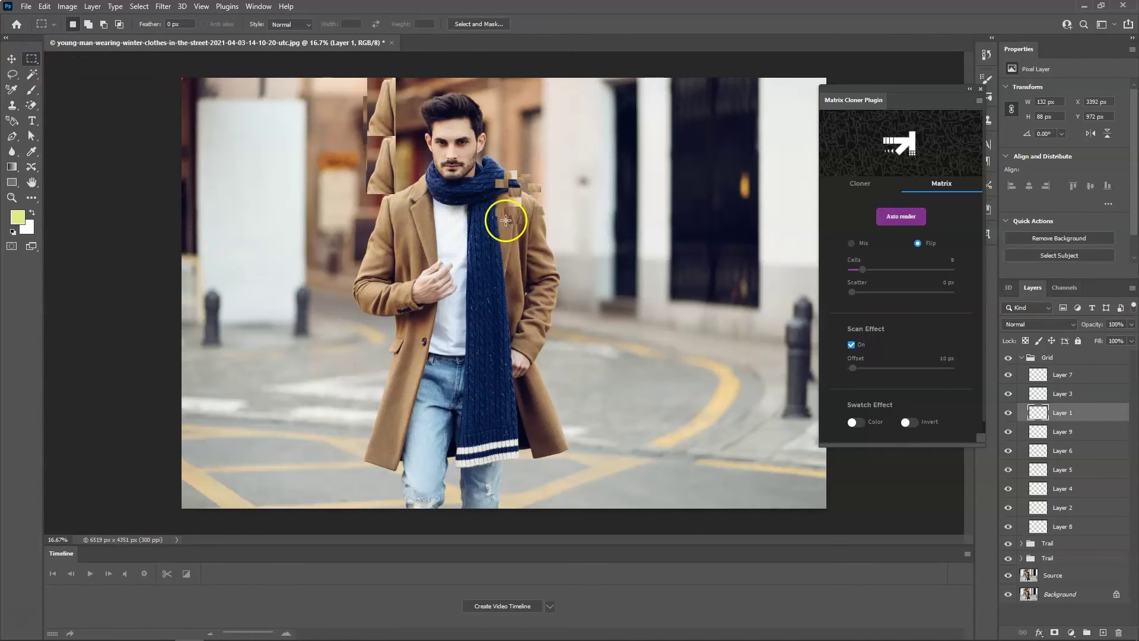
{"action": "left_click", "coordinate": [471, 262]}
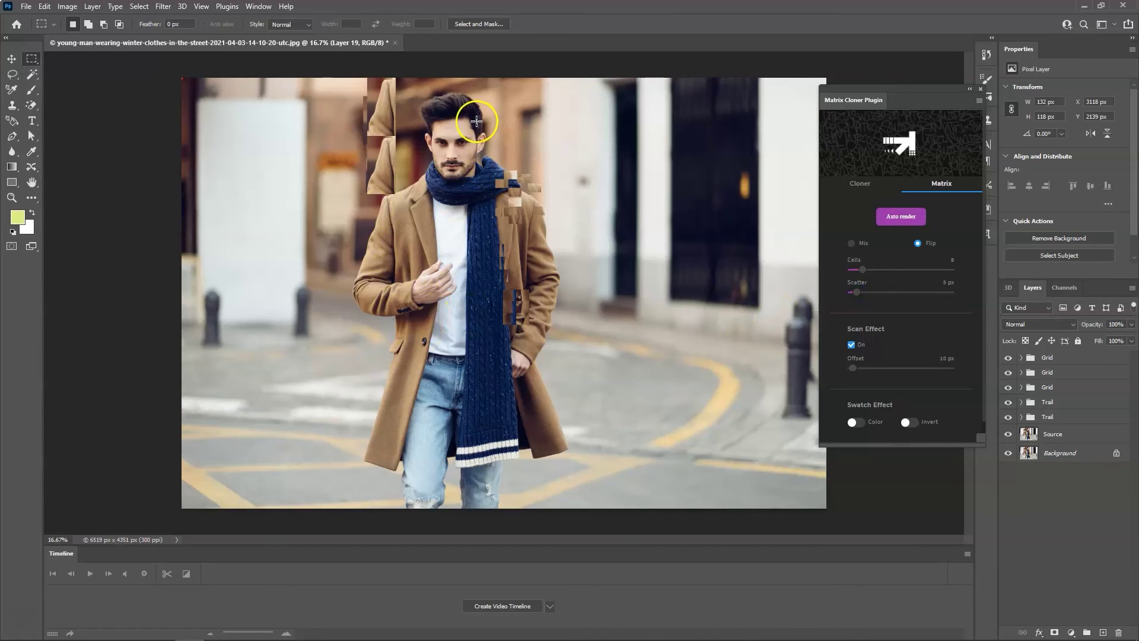
Marquee a small area beside the man's face to render another matrix Grid group.
{"action": "left_click_drag", "start_coordinate": [473, 123], "coordinate": [481, 136]}
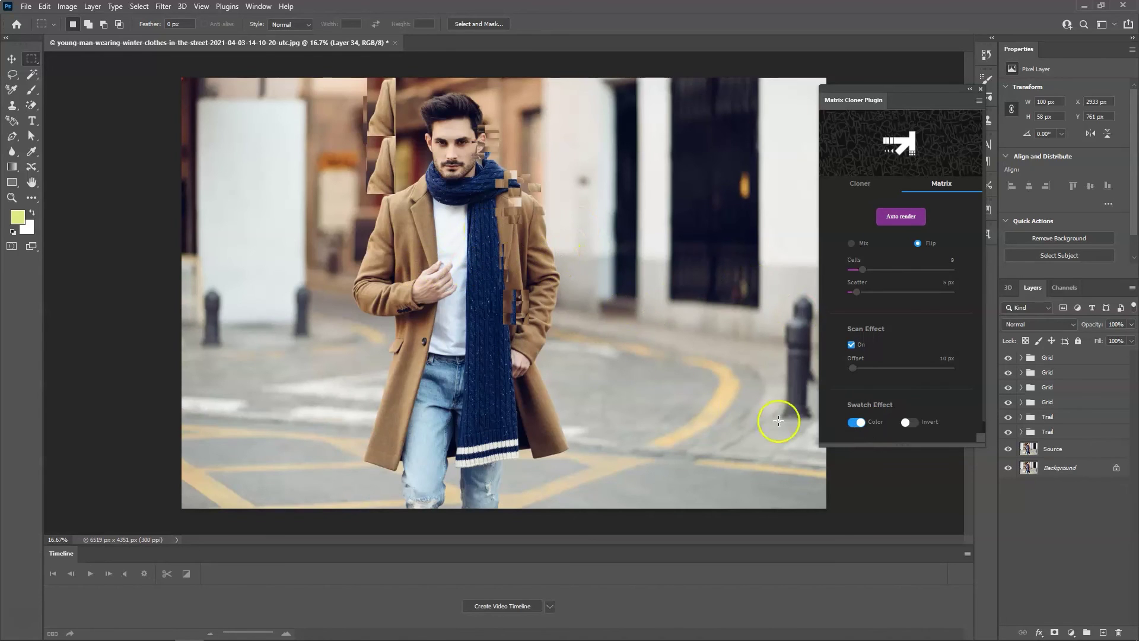
Render red colour-swatch blocks along the scarf's edge, then inverted blocks on a lower scarf area.
{"action": "left_click_drag", "start_coordinate": [484, 225], "coordinate": [532, 258]}
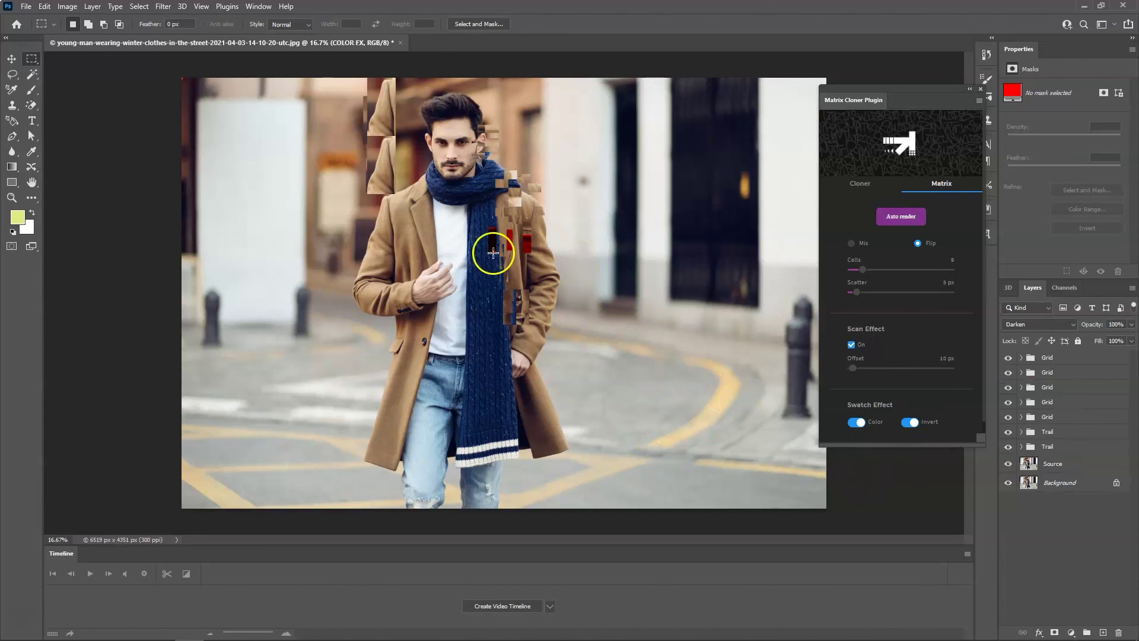
{"action": "left_click_drag", "start_coordinate": [488, 281], "coordinate": [537, 300]}
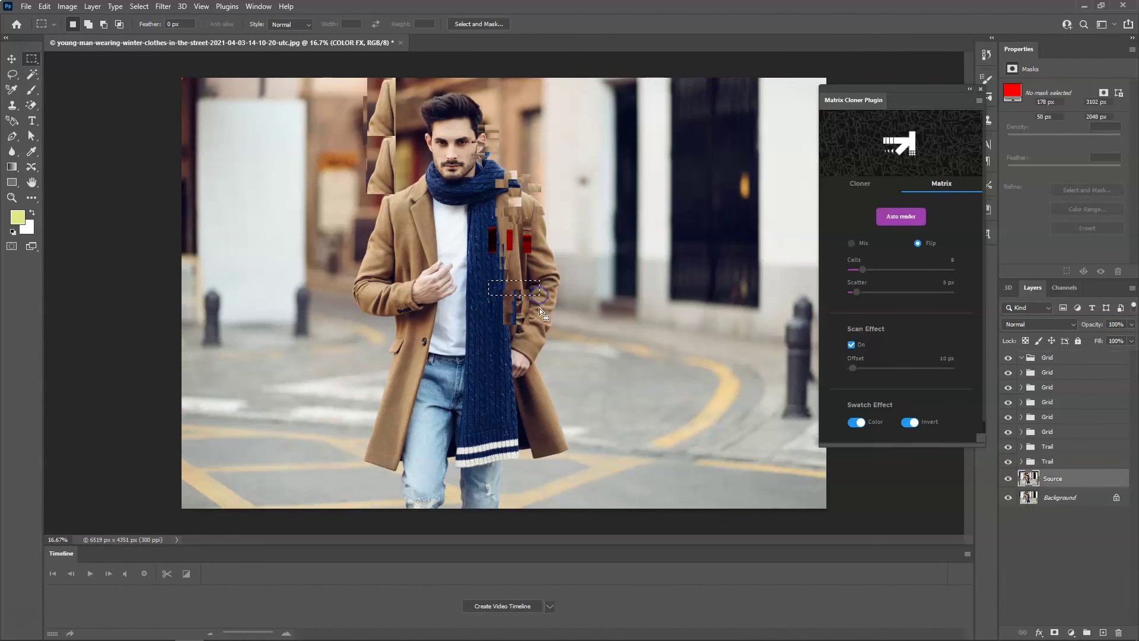